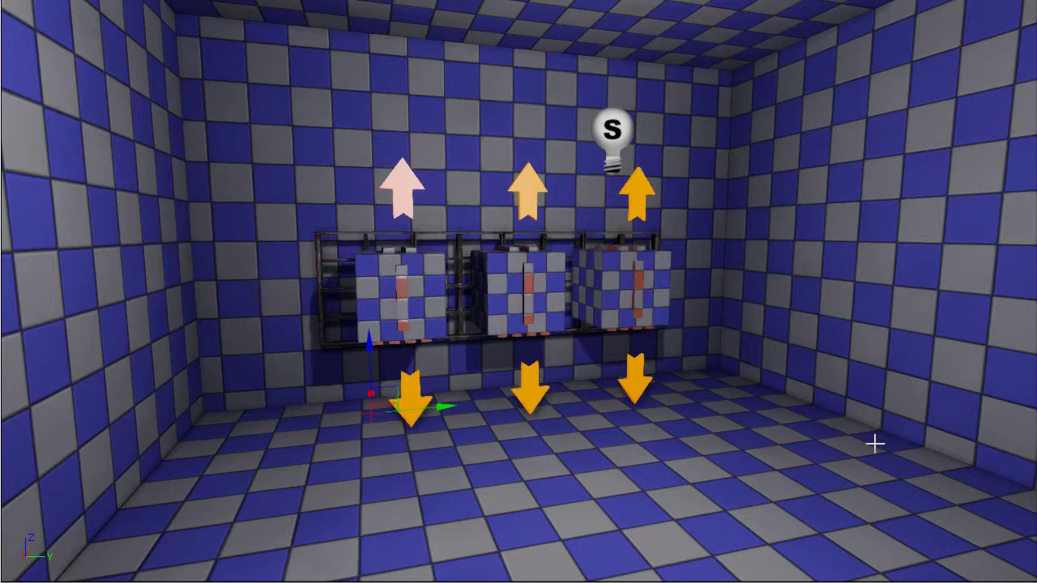
Step: Try rotating the first cube on the wall frame with the rotation gizmo
{"action": "right_click_drag", "start_coordinate": [864, 437], "coordinate": [828, 428]}
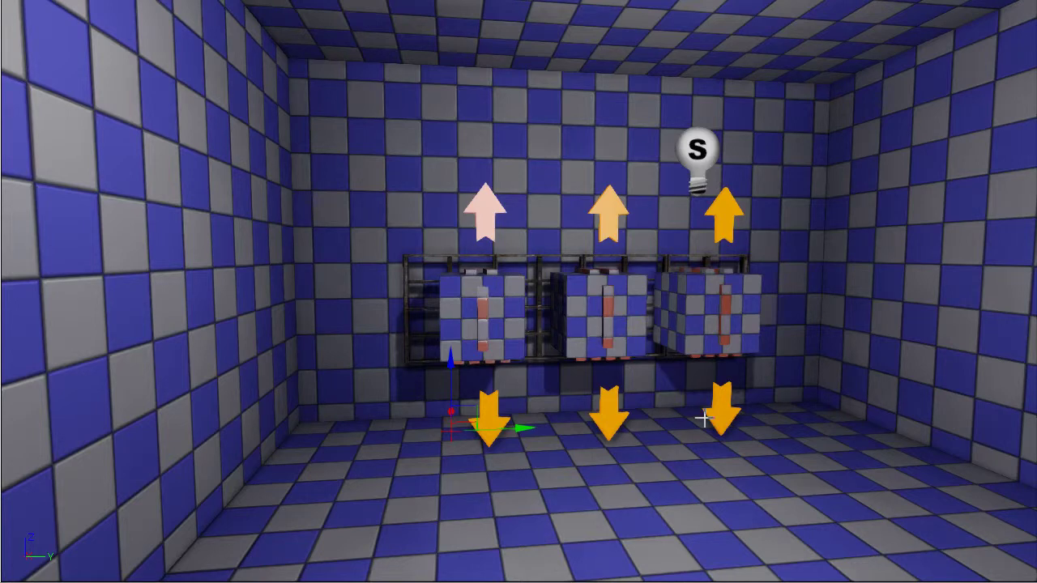
{"action": "right_click_drag", "start_coordinate": [726, 448], "coordinate": [750, 447]}
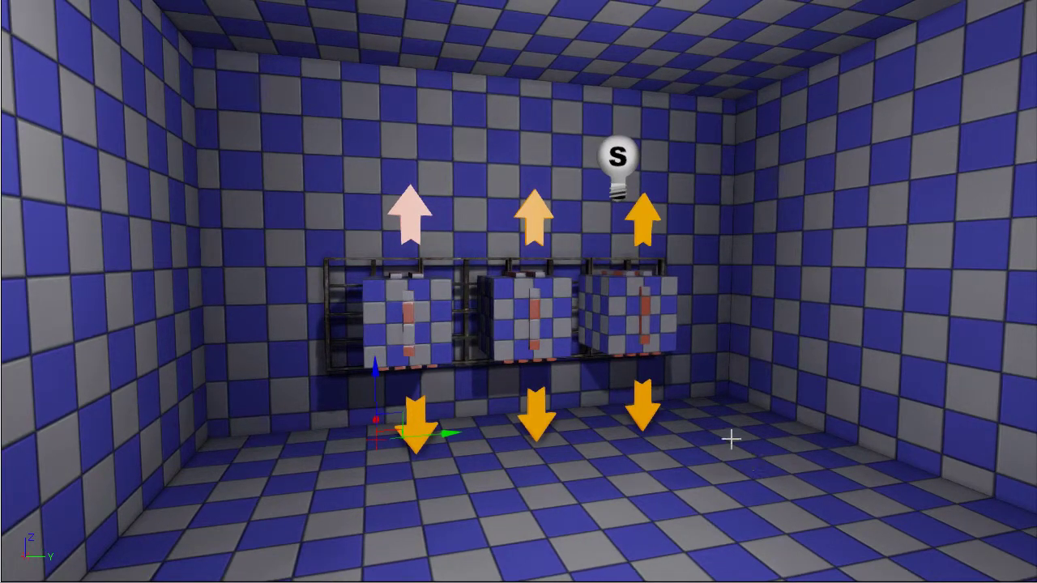
{"action": "right_click_drag", "start_coordinate": [761, 450], "coordinate": [761, 451]}
{"action": "scroll", "coordinate": [761, 446], "scroll_direction": "up", "scroll_amount": 2}
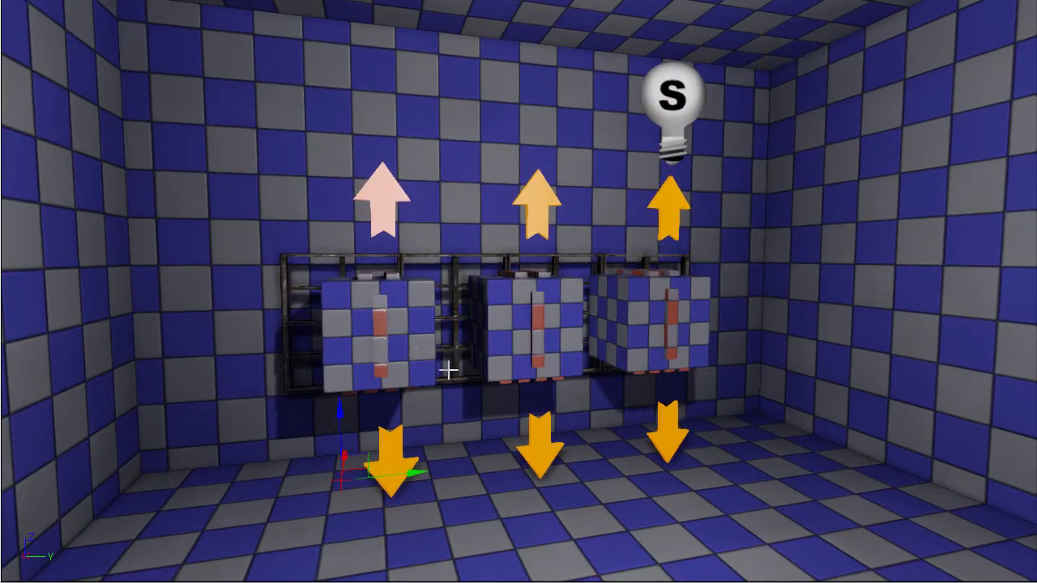
{"action": "right_click_drag", "start_coordinate": [492, 386], "coordinate": [523, 388]}
{"action": "middle_click_drag", "start_coordinate": [523, 388], "coordinate": [409, 355]}
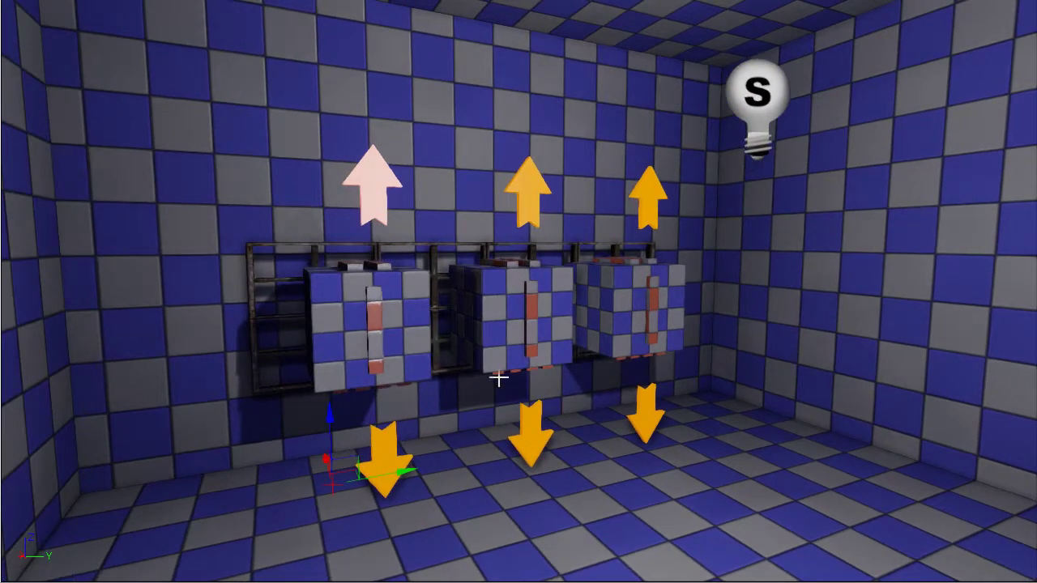
{"action": "left_click", "coordinate": [379, 326]}
{"action": "key", "text": "e"}
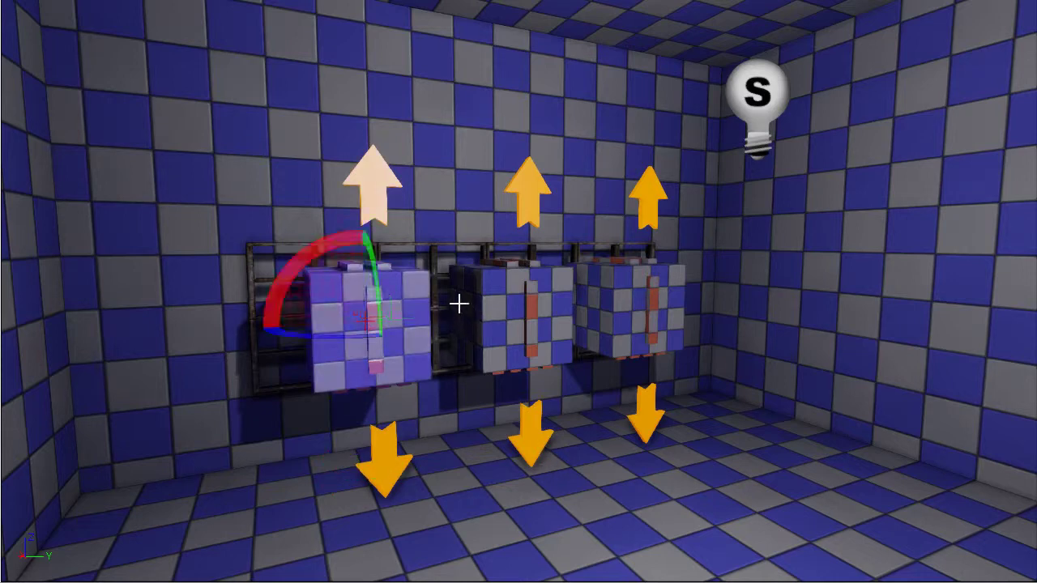
{"action": "left_click_drag", "start_coordinate": [373, 243], "coordinate": [19, 202]}
{"action": "key", "text": "w"}
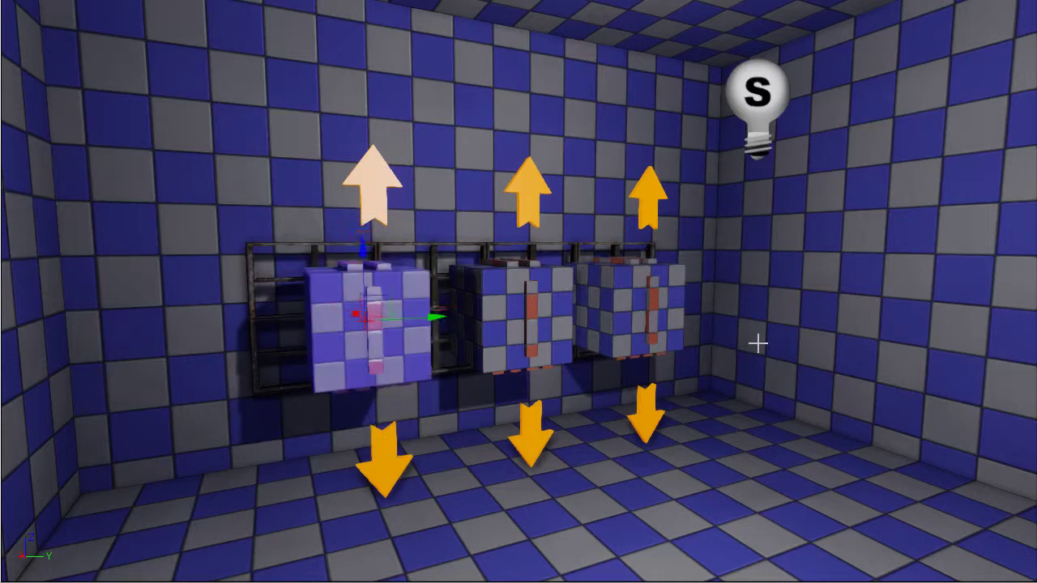
{"action": "left_click", "coordinate": [776, 338]}
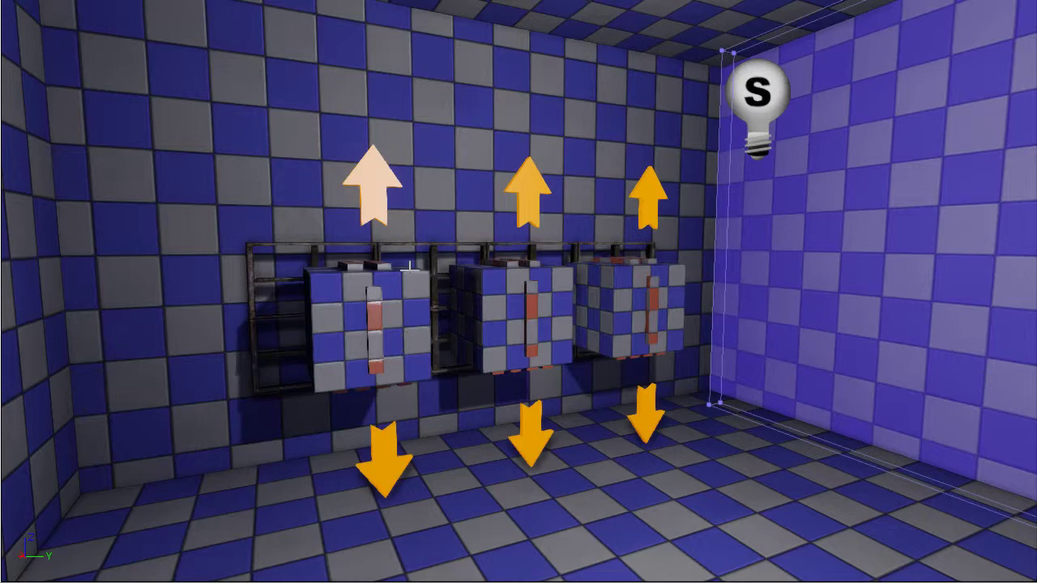
Step: Examine the arrows above and below the three cubes and the metal frame behind them
{"action": "left_click", "coordinate": [375, 174]}
{"action": "left_click", "coordinate": [530, 182], "text": "ctrl"}
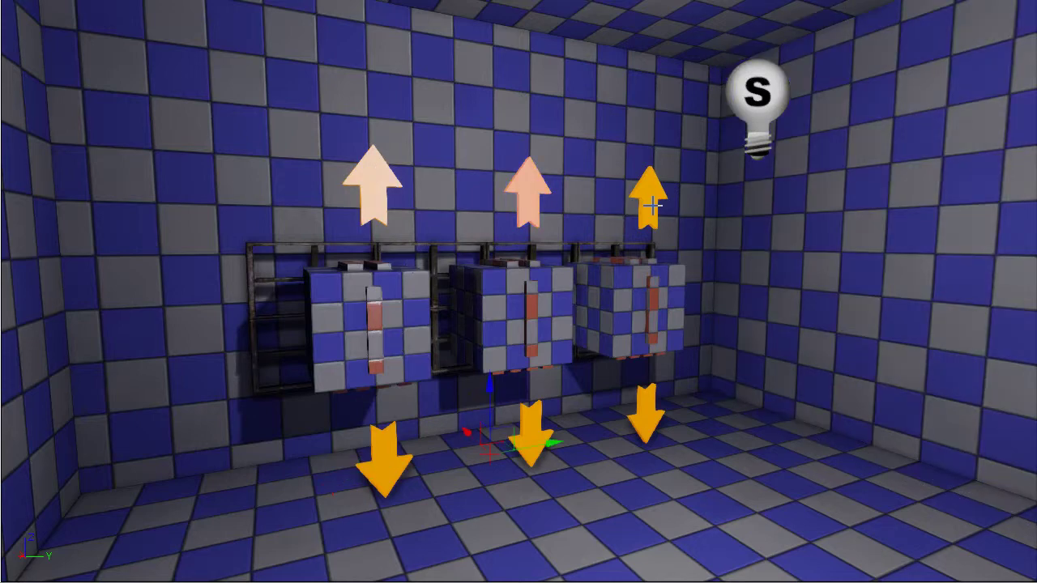
{"action": "left_click", "coordinate": [640, 191]}
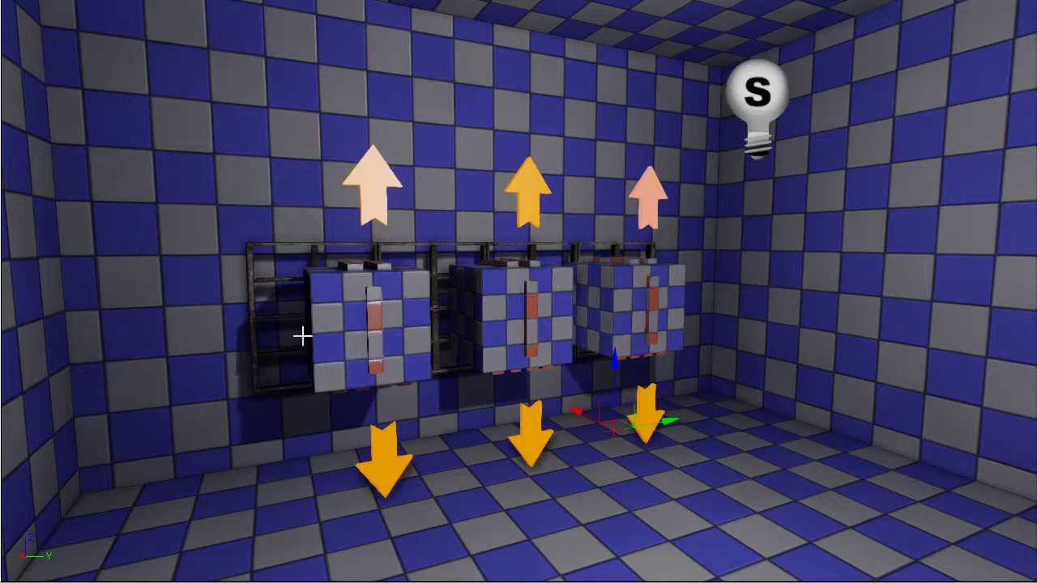
{"action": "left_click", "coordinate": [384, 442]}
{"action": "left_click", "coordinate": [529, 430]}
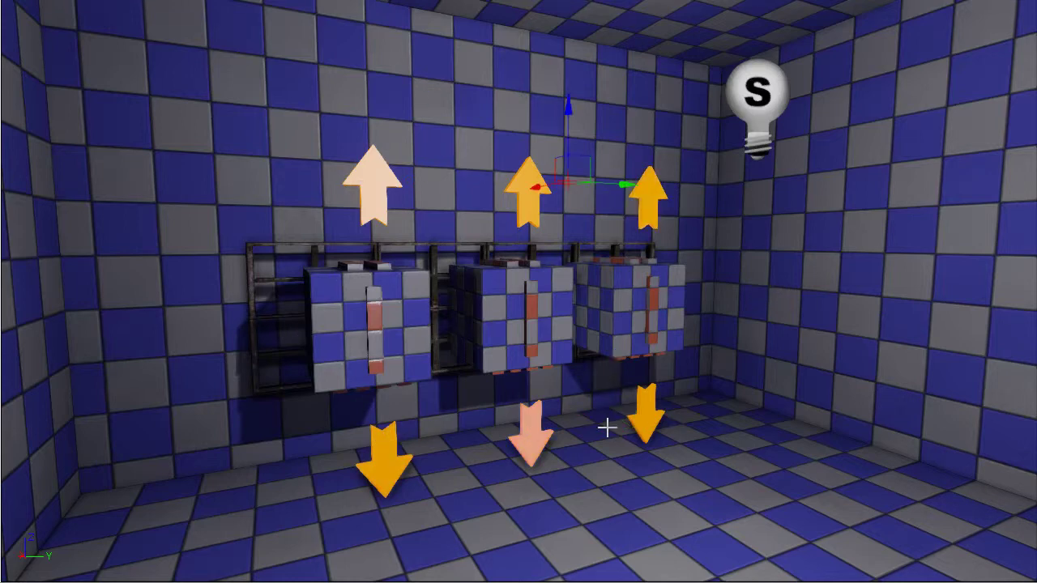
{"action": "left_click", "coordinate": [646, 413]}
{"action": "left_click", "coordinate": [820, 376]}
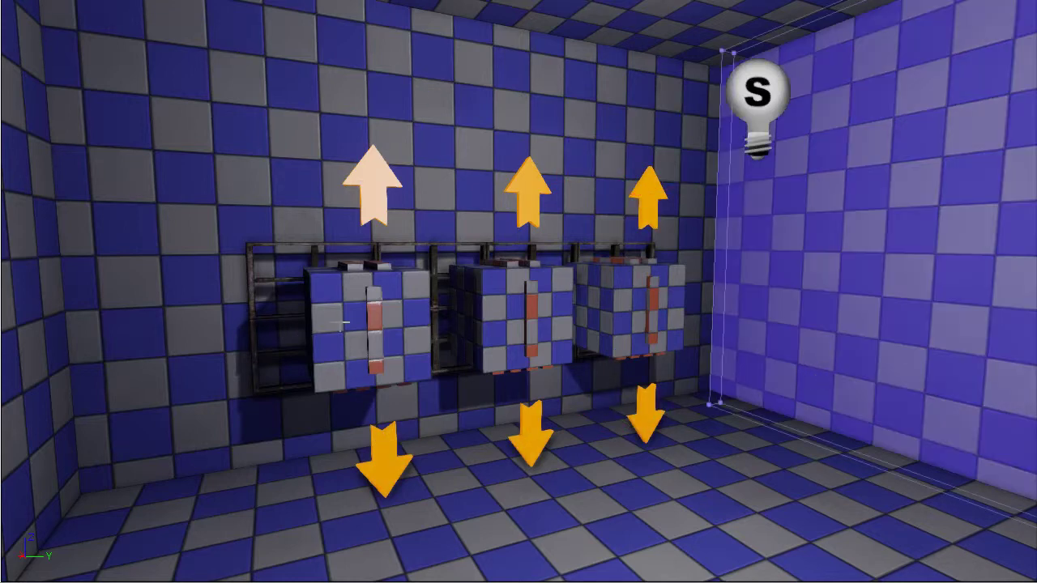
{"action": "left_click", "coordinate": [250, 246]}
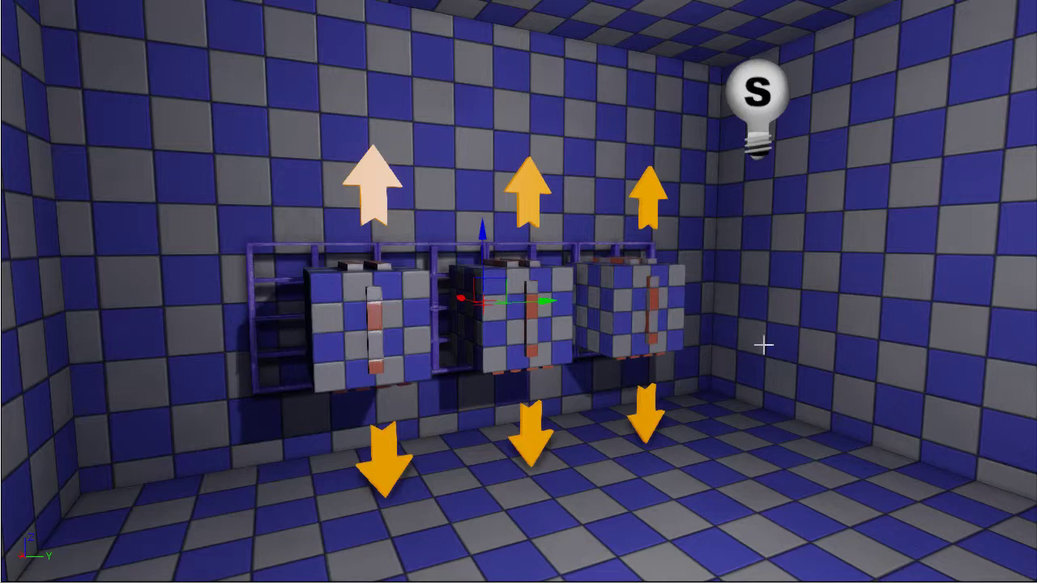
{"action": "left_click", "coordinate": [787, 421]}
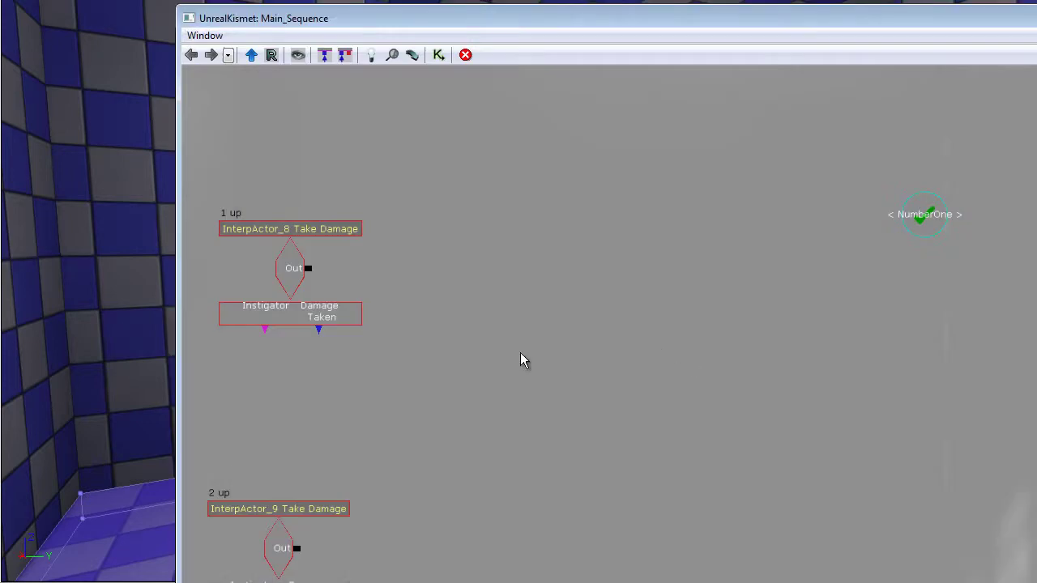
Step: Move the upper Attach to Actor node with its attachment variable beside the middle one and connect the middle node's Out to its In
{"action": "left_click_drag", "start_coordinate": [521, 362], "coordinate": [880, 326]}
{"action": "left_click_drag", "start_coordinate": [324, 381], "coordinate": [763, 322]}
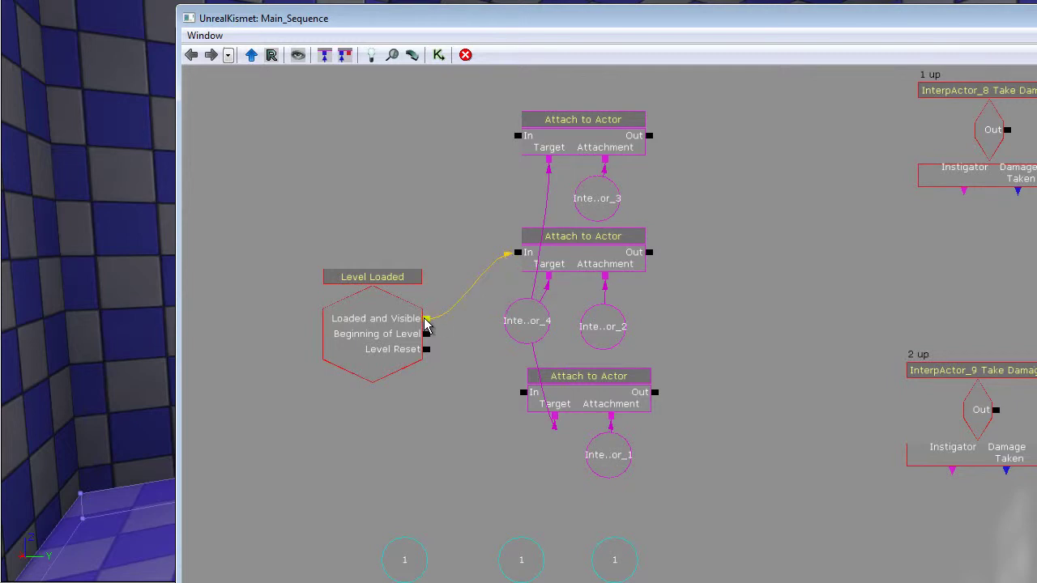
{"action": "left_click_drag", "start_coordinate": [613, 217], "coordinate": [535, 285]}
{"action": "left_click", "coordinate": [493, 204]}
{"action": "left_click", "coordinate": [528, 251], "text": "ctrl"}
{"action": "left_click_drag", "start_coordinate": [498, 197], "coordinate": [673, 324], "text": "ctrl"}
{"action": "left_click_drag", "start_coordinate": [573, 320], "coordinate": [617, 336]}
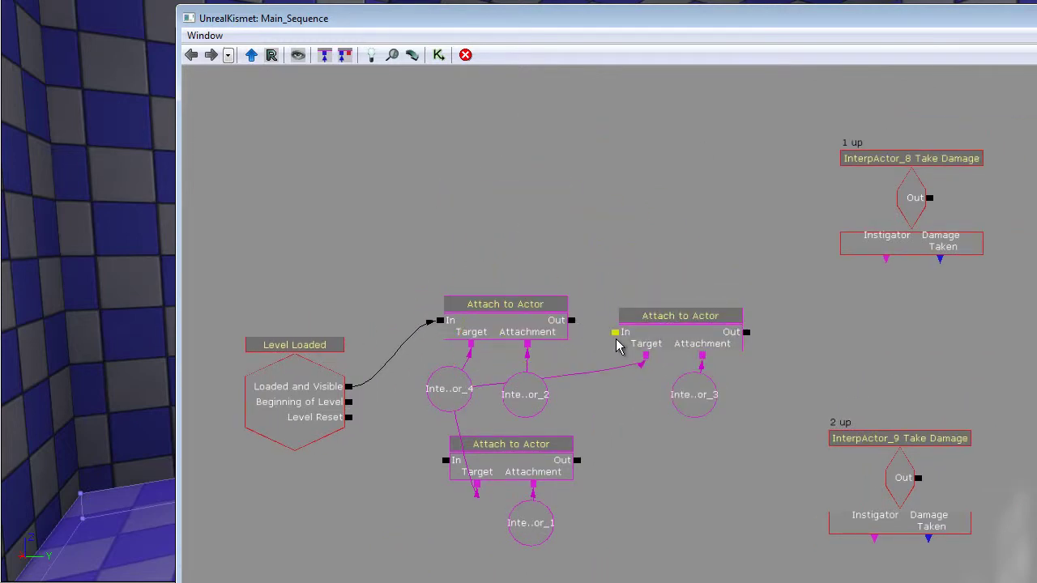
Step: Move the lowest Attach to Actor node with its attachment variable to the end of the chain and connect the preceding node's Out to its In
{"action": "left_click_drag", "start_coordinate": [607, 404], "coordinate": [765, 319]}
{"action": "scroll", "coordinate": [685, 346], "scroll_direction": "down", "scroll_amount": 4}
{"action": "left_click_drag", "start_coordinate": [815, 393], "coordinate": [519, 235], "text": "ctrl+alt"}
{"action": "left_click_drag", "start_coordinate": [666, 244], "coordinate": [329, 212], "text": "ctrl"}
{"action": "left_click_drag", "start_coordinate": [400, 379], "coordinate": [560, 249], "text": "ctrl+alt"}
{"action": "left_click_drag", "start_coordinate": [479, 254], "coordinate": [523, 255]}
Step: Examine the three named variables NumberOne, NumberTwo and NumberThree in the Kismet sequence
{"action": "left_click_drag", "start_coordinate": [642, 277], "coordinate": [466, 373]}
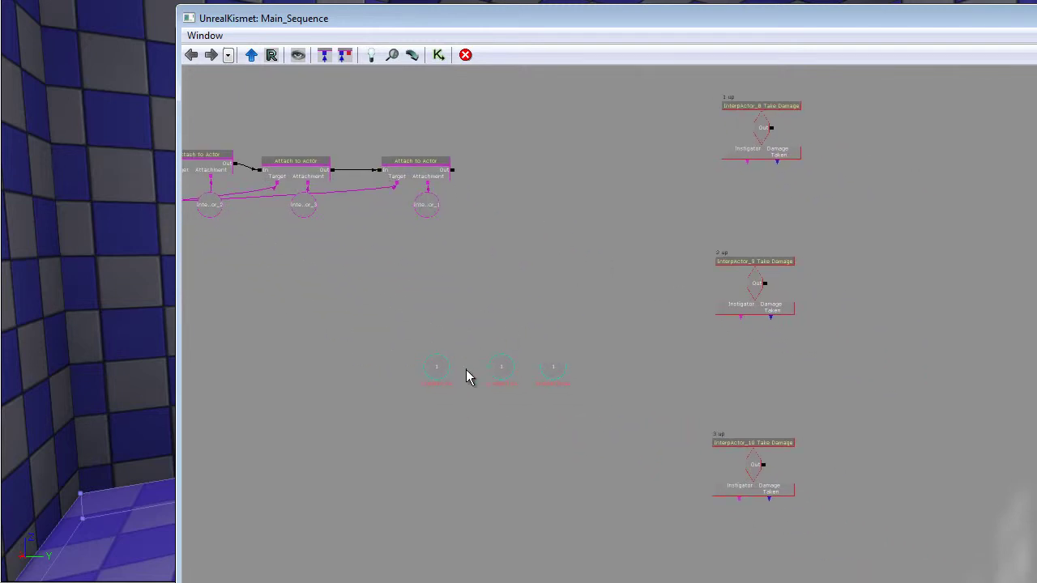
{"action": "scroll", "coordinate": [466, 374], "scroll_direction": "up", "scroll_amount": 3}
{"action": "left_click", "coordinate": [415, 363]}
{"action": "left_click", "coordinate": [541, 373]}
{"action": "left_click", "coordinate": [630, 375]}
{"action": "left_click_drag", "start_coordinate": [752, 394], "coordinate": [679, 368]}
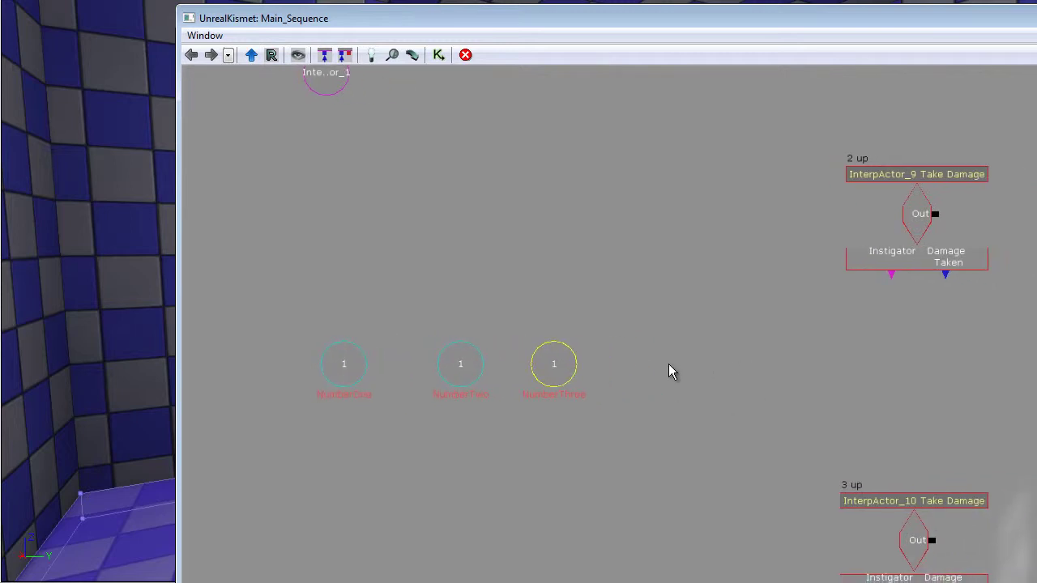
{"action": "left_click", "coordinate": [693, 364]}
Step: Examine the Take Damage events in the Kismet sequence, focusing on the one commented "1 up"
{"action": "left_click_drag", "start_coordinate": [773, 366], "coordinate": [669, 406]}
{"action": "scroll", "coordinate": [566, 378], "scroll_direction": "down", "scroll_amount": 2}
{"action": "left_click_drag", "start_coordinate": [530, 391], "coordinate": [483, 251]}
{"action": "scroll", "coordinate": [480, 251], "scroll_direction": "up", "scroll_amount": 2}
{"action": "left_click_drag", "start_coordinate": [671, 266], "coordinate": [614, 319]}
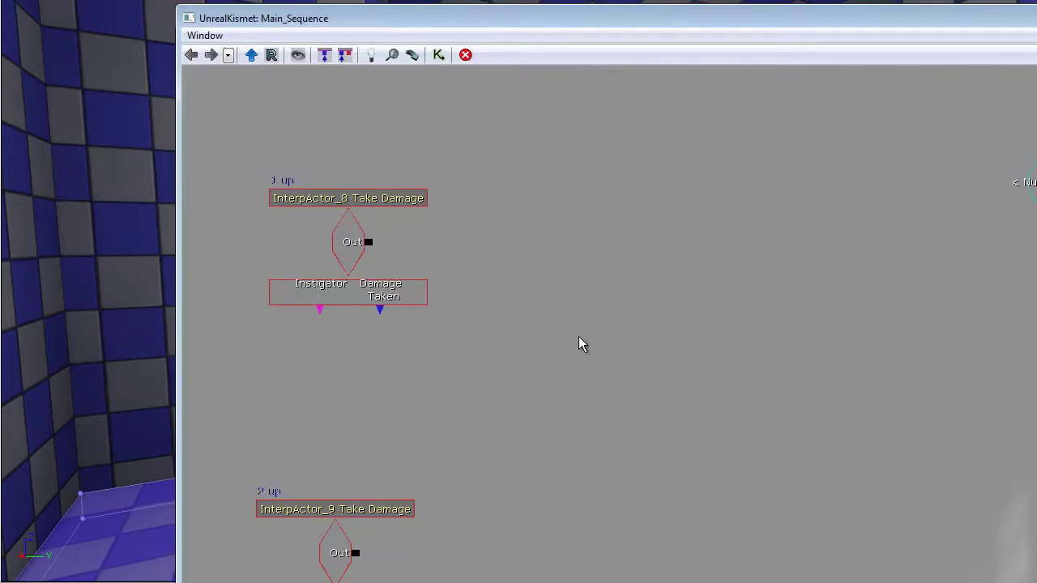
{"action": "mouse_move", "coordinate": [578, 341]}
{"action": "left_mouse_down"}
{"action": "mouse_move", "coordinate": [621, 362]}
{"action": "mouse_move", "coordinate": [560, 331]}
{"action": "left_mouse_up"}
{"action": "left_click_drag", "start_coordinate": [657, 256], "coordinate": [673, 328]}
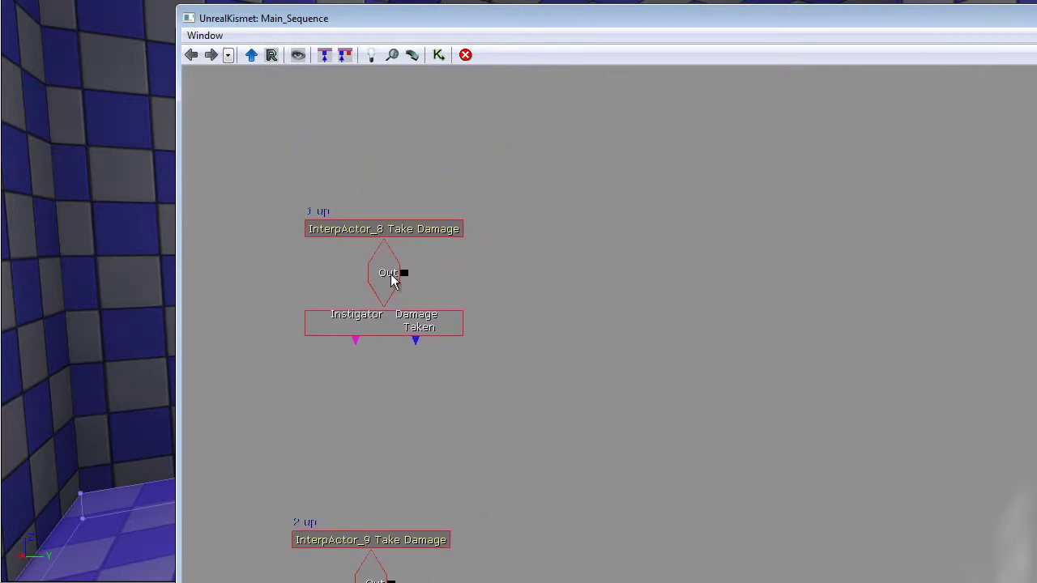
{"action": "left_click_drag", "start_coordinate": [536, 288], "coordinate": [529, 275]}
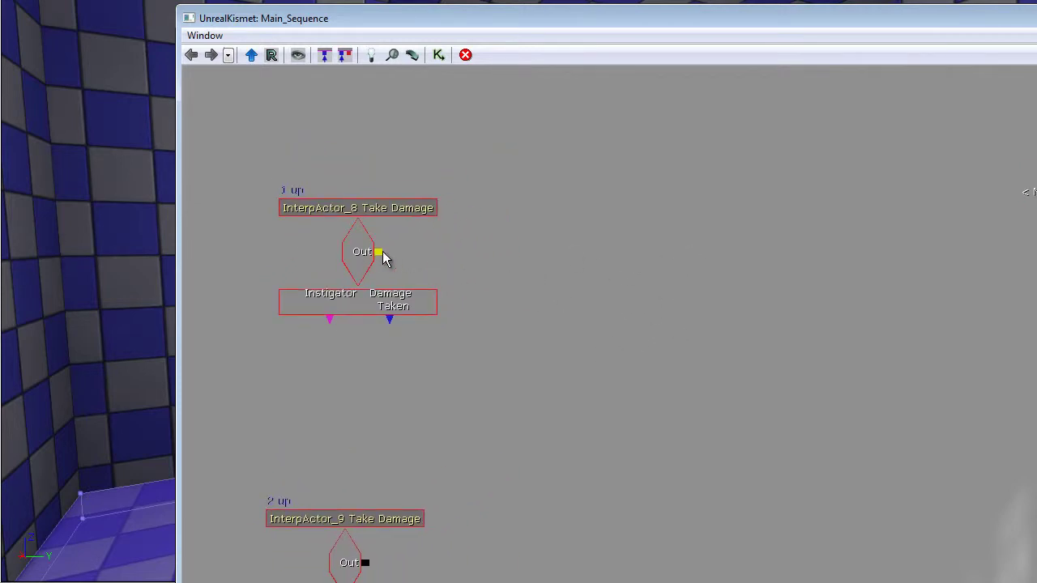
Step: Move the Kismet window aside to uncover the viewport and select the up arrow above the first cube
{"action": "left_click_drag", "start_coordinate": [559, 35], "coordinate": [749, 57]}
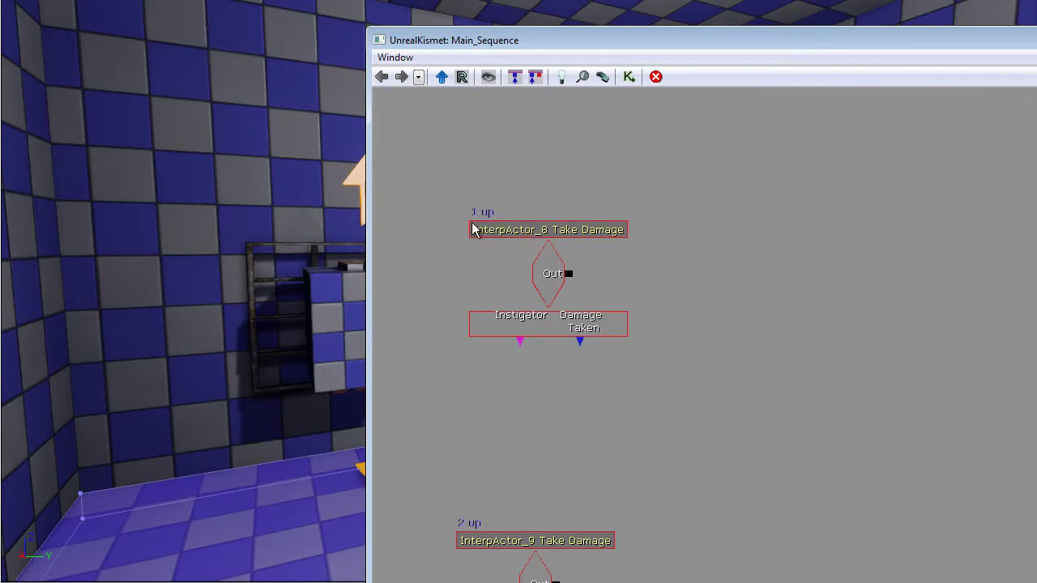
{"action": "mouse_move", "coordinate": [732, 243]}
{"action": "left_mouse_down"}
{"action": "mouse_move", "coordinate": [769, 259]}
{"action": "mouse_move", "coordinate": [726, 250]}
{"action": "left_mouse_up"}
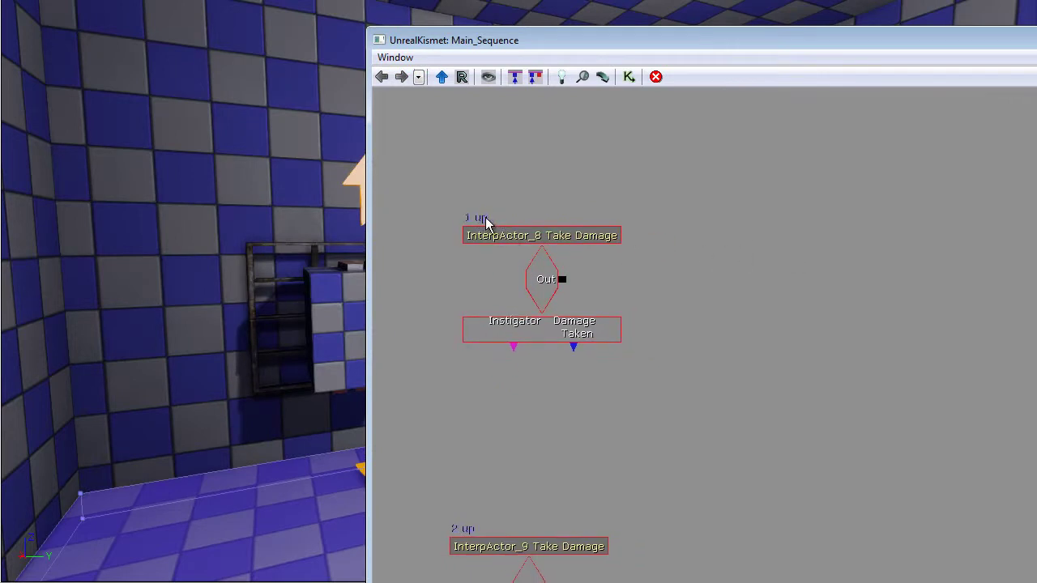
{"action": "left_click_drag", "start_coordinate": [795, 283], "coordinate": [789, 288]}
{"action": "right_click_drag", "start_coordinate": [266, 220], "coordinate": [251, 212]}
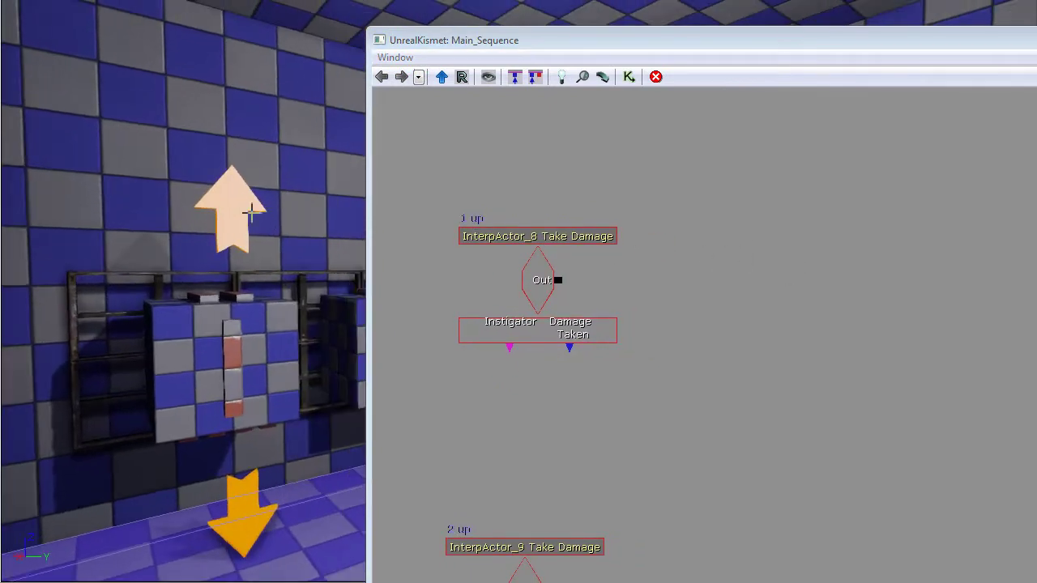
{"action": "left_click", "coordinate": [239, 205]}
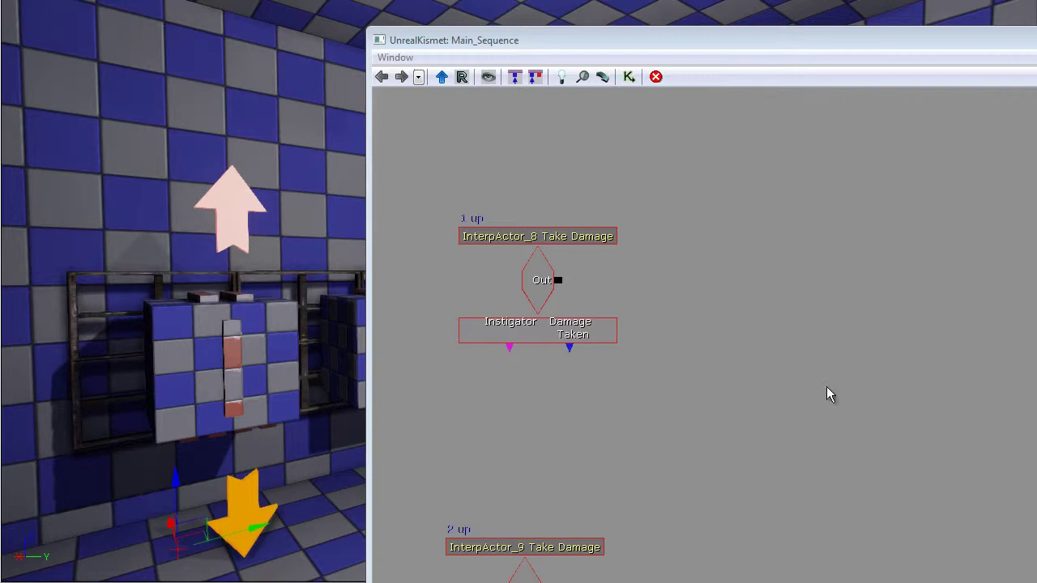
{"action": "mouse_move", "coordinate": [729, 292]}
{"action": "left_mouse_down"}
{"action": "mouse_move", "coordinate": [710, 281]}
{"action": "mouse_move", "coordinate": [716, 292]}
{"action": "mouse_move", "coordinate": [722, 277]}
{"action": "left_mouse_up"}
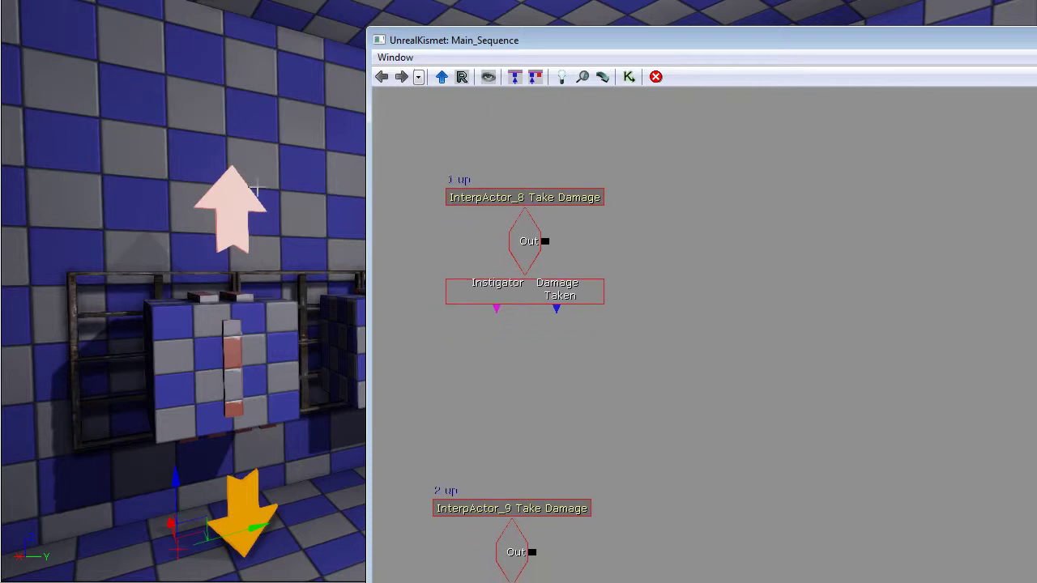
Step: Add a new Matinee beside the "1 up" Take Damage event and connect the event's Out to the Matinee's Play input
{"action": "right_click", "coordinate": [752, 246]}
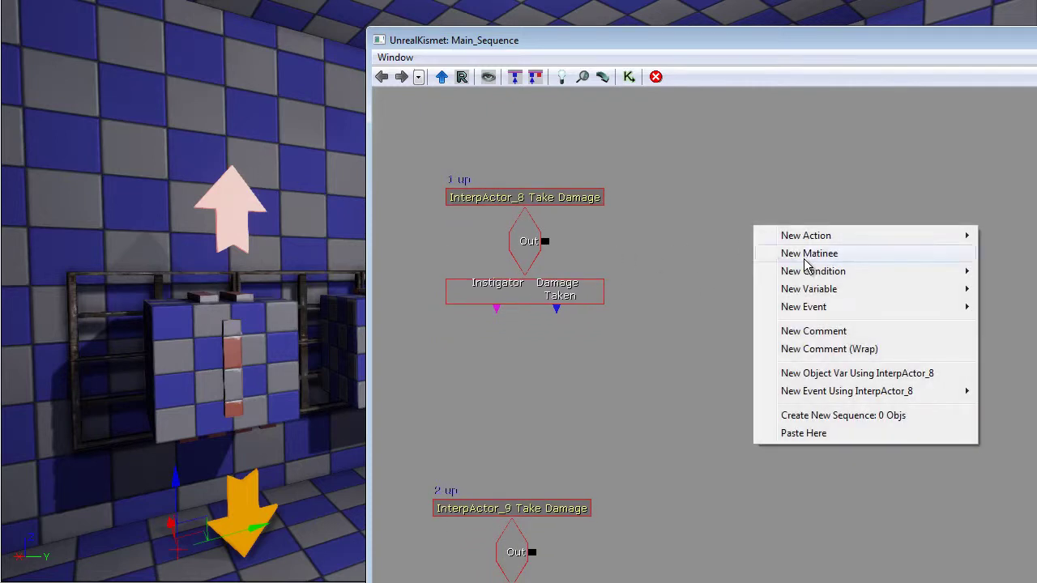
{"action": "left_click", "coordinate": [778, 256]}
{"action": "left_click_drag", "start_coordinate": [875, 436], "coordinate": [744, 315], "text": "ctrl+alt"}
{"action": "left_click_drag", "start_coordinate": [915, 356], "coordinate": [871, 431], "text": "ctrl"}
{"action": "left_click_drag", "start_coordinate": [774, 400], "coordinate": [757, 281], "text": "ctrl"}
{"action": "left_click", "coordinate": [909, 273]}
{"action": "left_click_drag", "start_coordinate": [919, 259], "coordinate": [972, 324]}
{"action": "left_click_drag", "start_coordinate": [739, 294], "coordinate": [596, 305]}
{"action": "left_click_drag", "start_coordinate": [703, 332], "coordinate": [703, 298]}
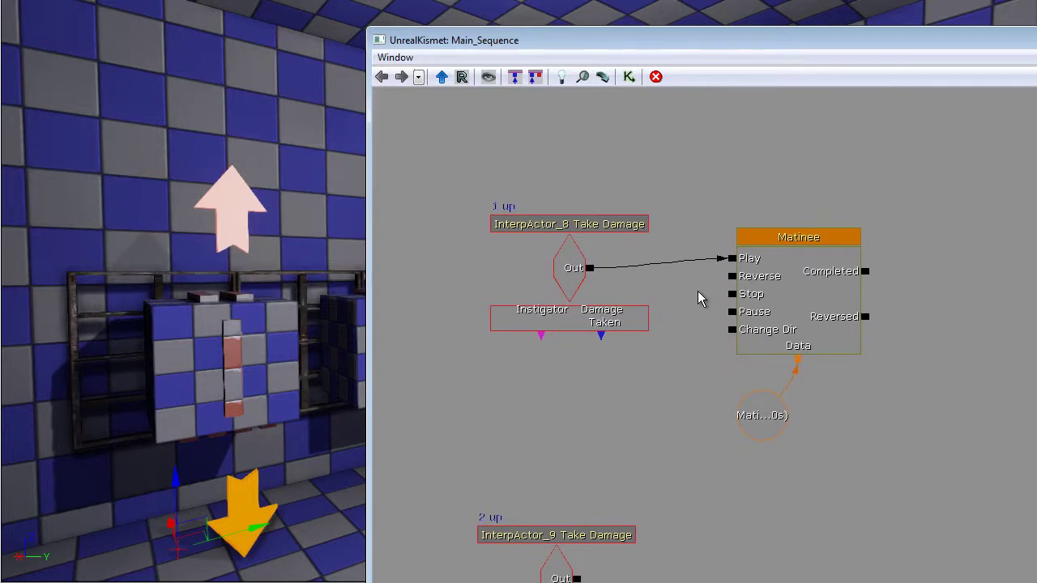
Step: Select the first cube in the viewport and open the new Matinee in its editor, placed clear of the cube
{"action": "left_click_drag", "start_coordinate": [966, 345], "coordinate": [942, 359]}
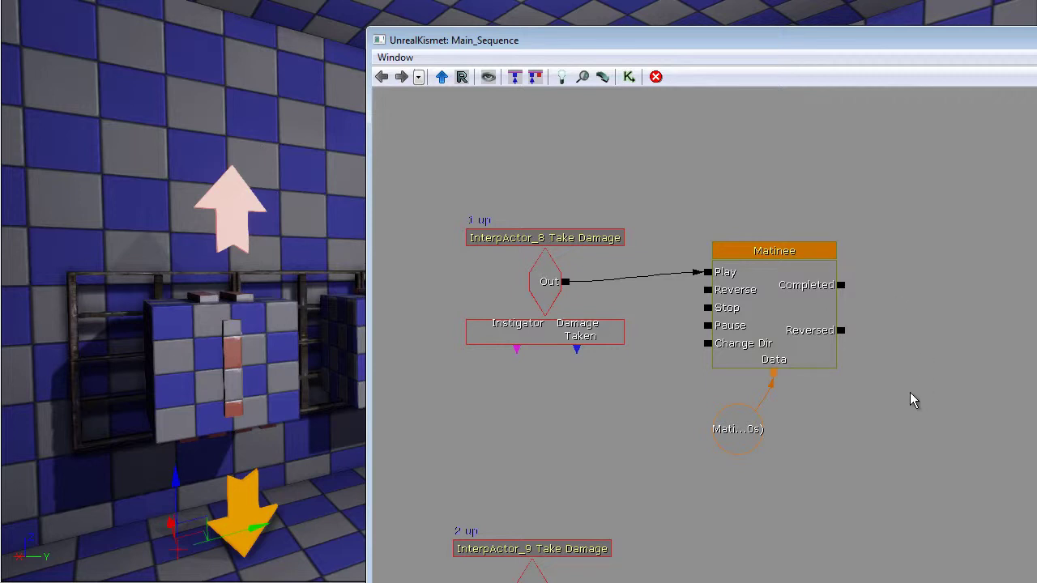
{"action": "left_click_drag", "start_coordinate": [921, 401], "coordinate": [910, 364]}
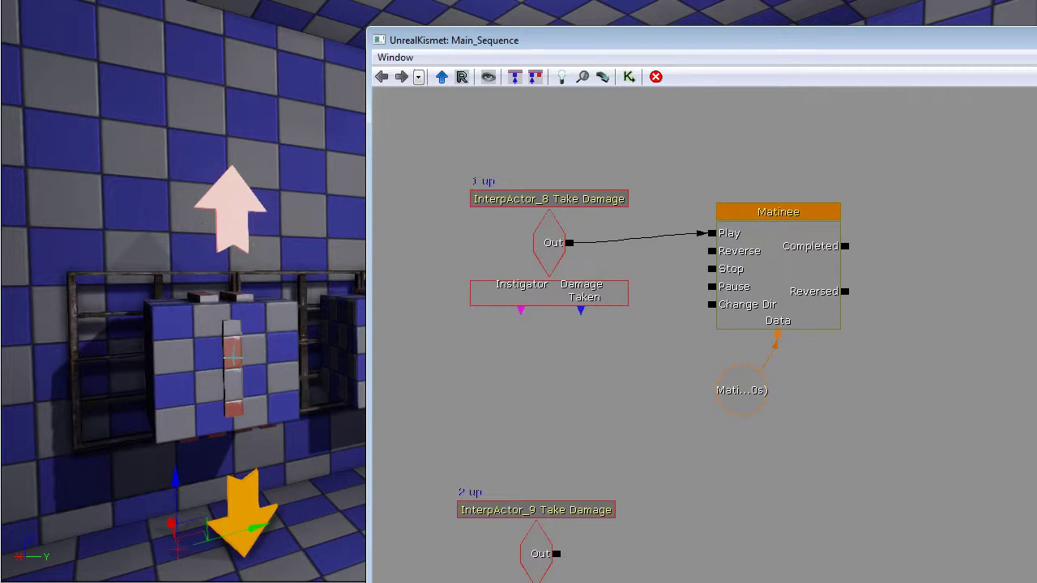
{"action": "left_click", "coordinate": [233, 357]}
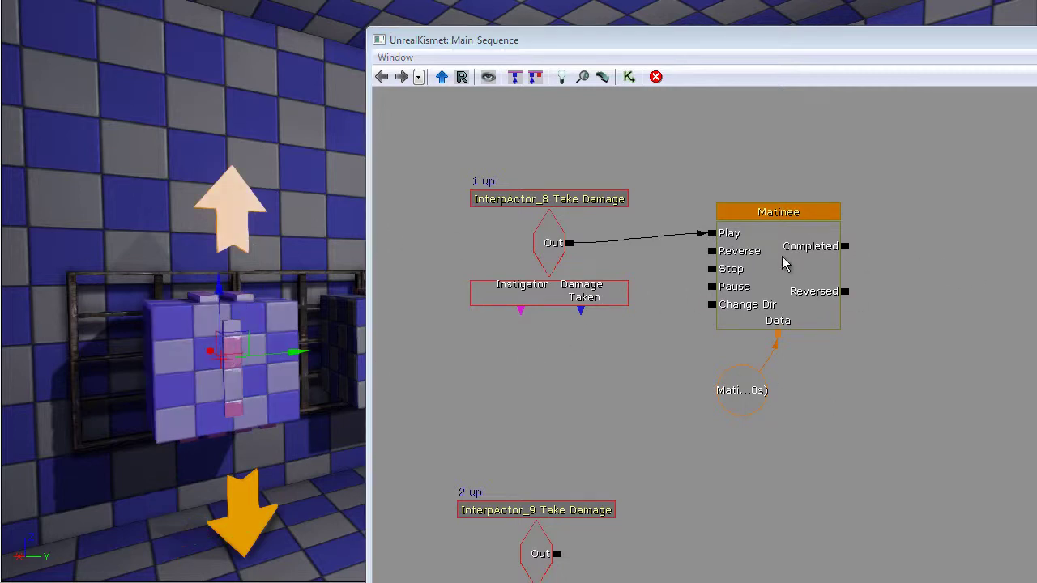
{"action": "double_click", "coordinate": [778, 279]}
{"action": "left_click_drag", "start_coordinate": [998, 6], "coordinate": [608, 73]}
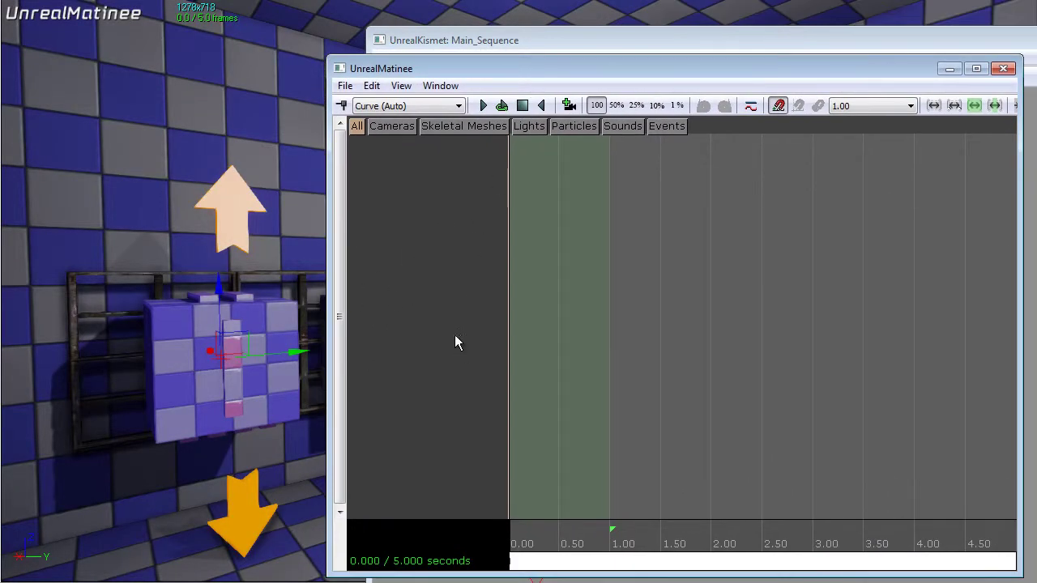
Step: Add a new empty group named Rotate to the Matinee for the selected cube
{"action": "right_click", "coordinate": [429, 247]}
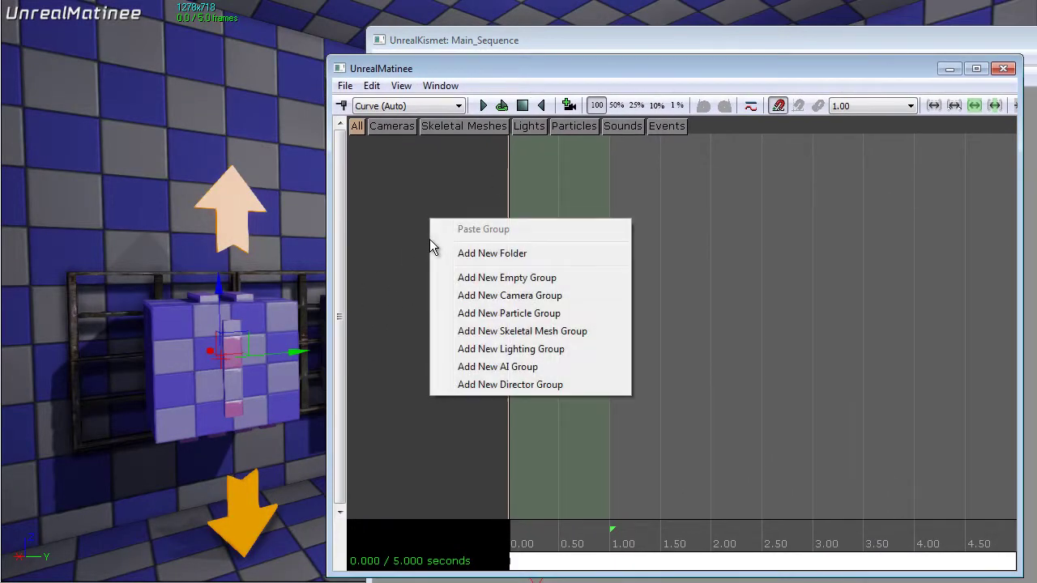
{"action": "left_click", "coordinate": [587, 279]}
{"action": "type", "text": "Rotate"}
{"action": "left_click", "coordinate": [801, 395]}
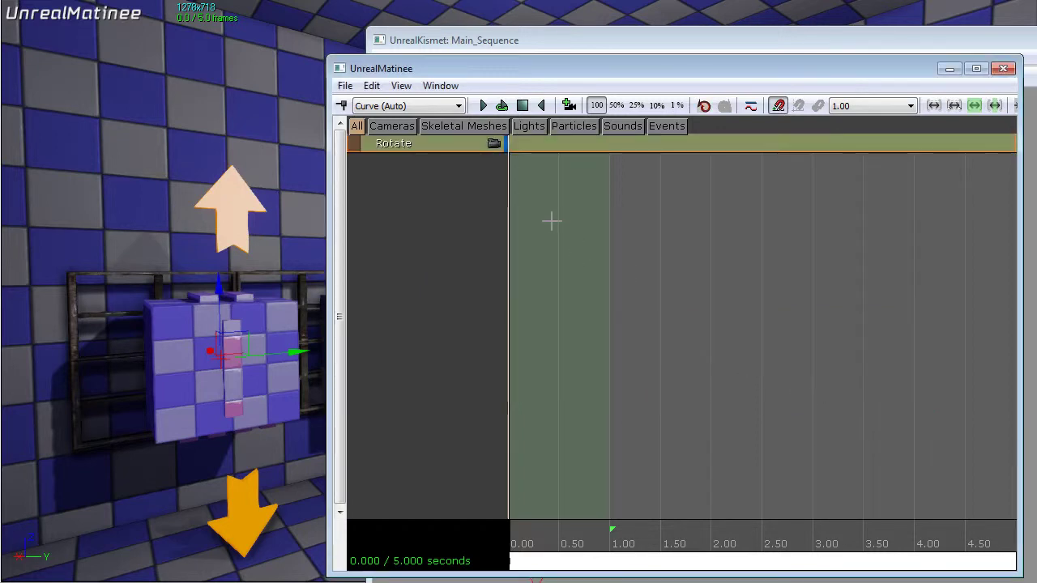
Step: Add a Movement track to the Rotate group and select its key at 0.00 seconds
{"action": "right_click", "coordinate": [425, 146]}
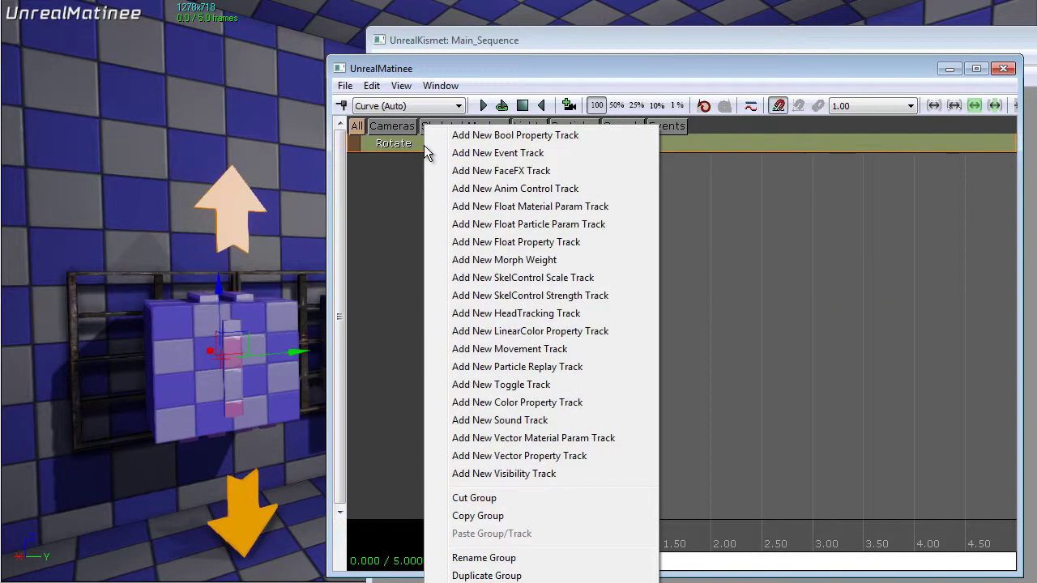
{"action": "left_click", "coordinate": [564, 357]}
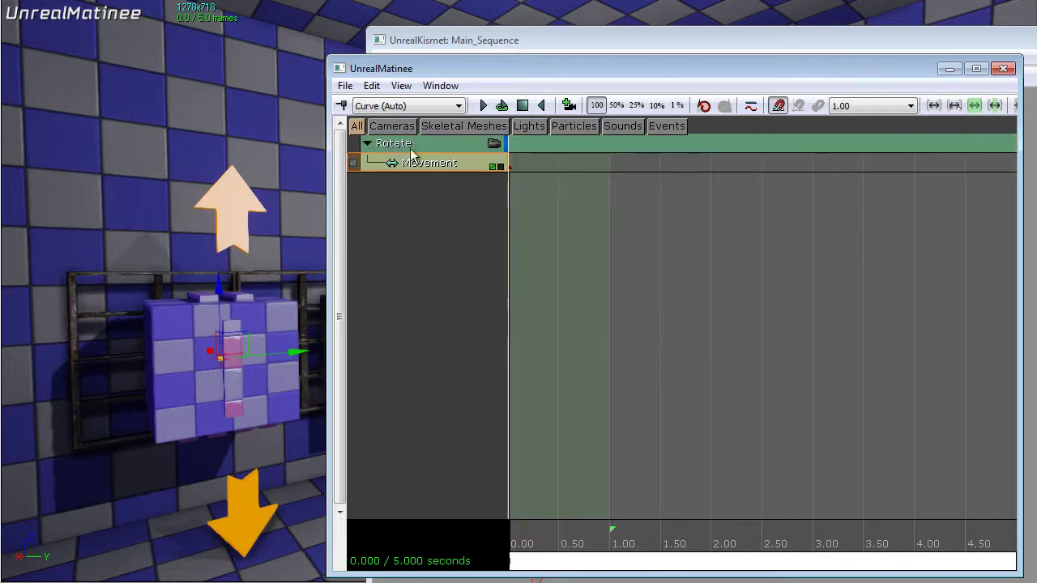
{"action": "left_click", "coordinate": [508, 166]}
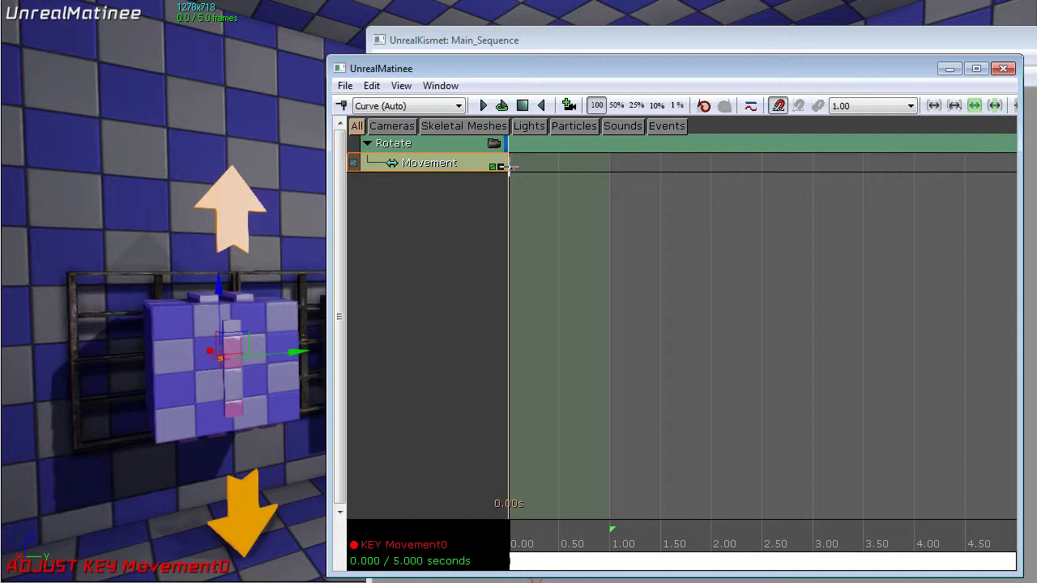